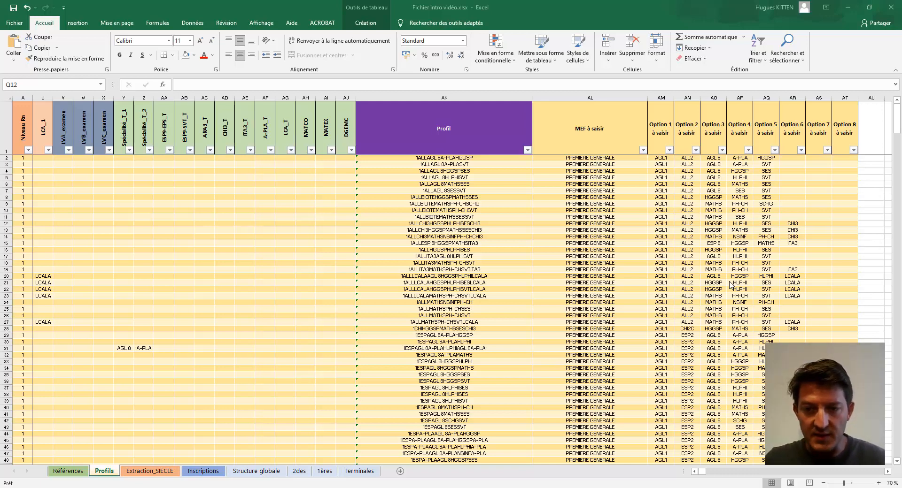
# Step: Review the Extraction_SIECLE sheet and the Inscriptions sheet of the workbook
pyautogui.click(148, 471)
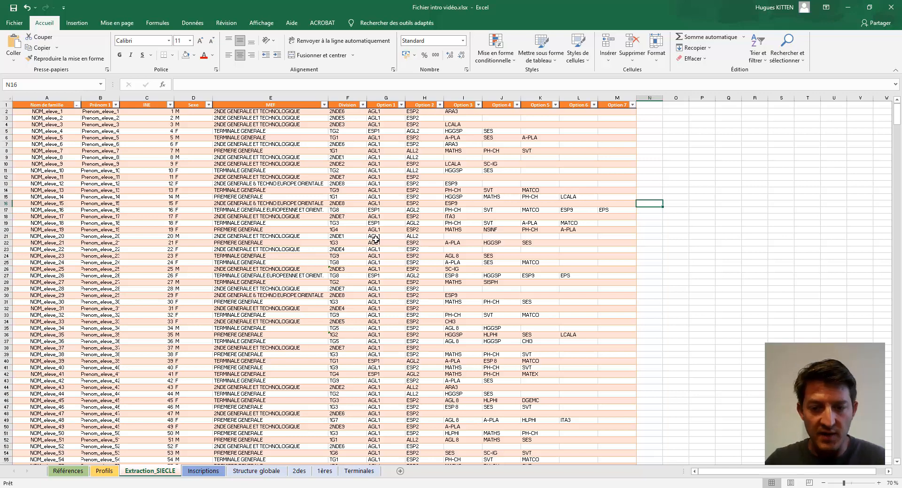
pyautogui.click(203, 471)
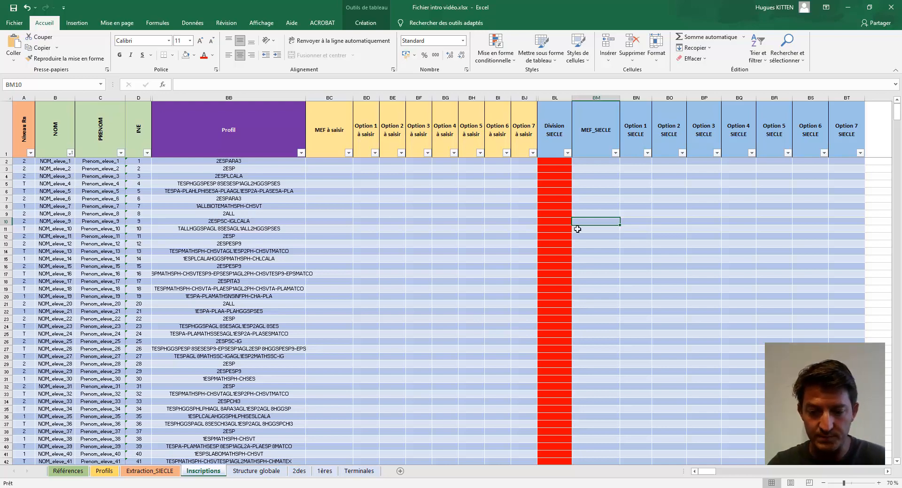
pyautogui.moveTo(197, 487)
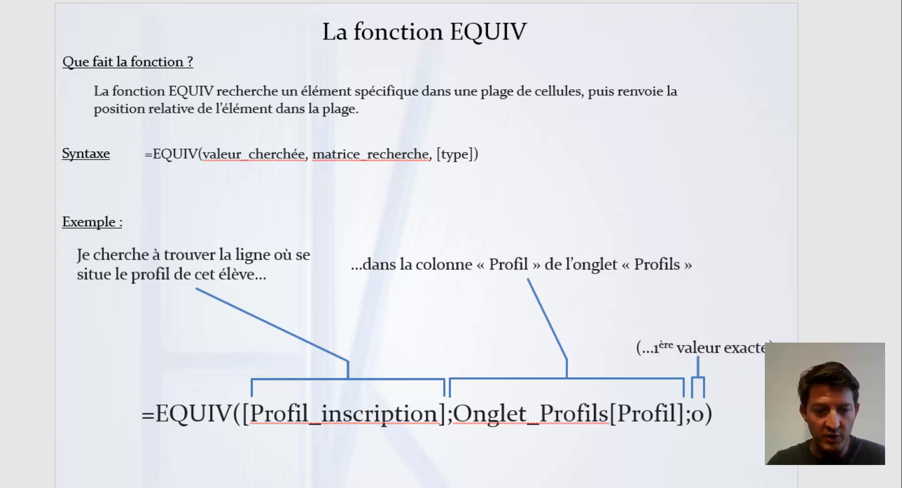
# Step: In the Fichier equiv.xlsx workbook, begin an EQUIV formula in BC2 with [Profil_inscription] as the lookup value
pyautogui.hotkey('alt', 'Tab')
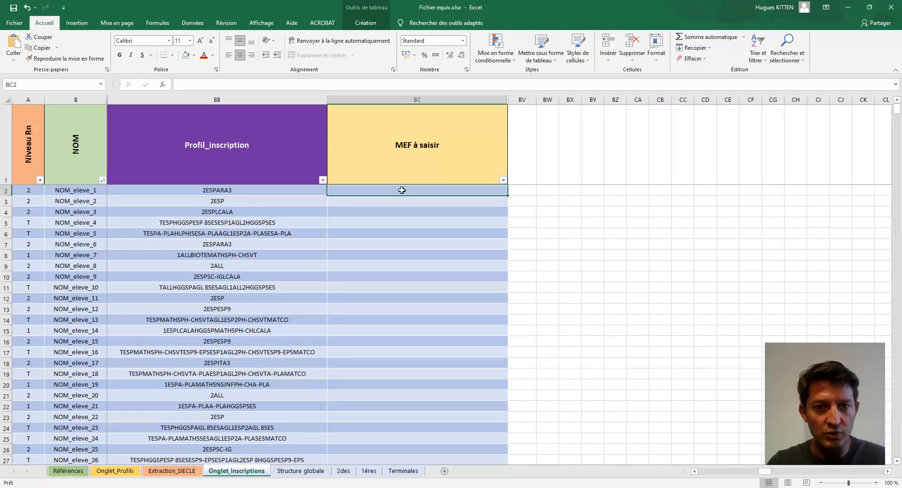
pyautogui.write('=EQU')
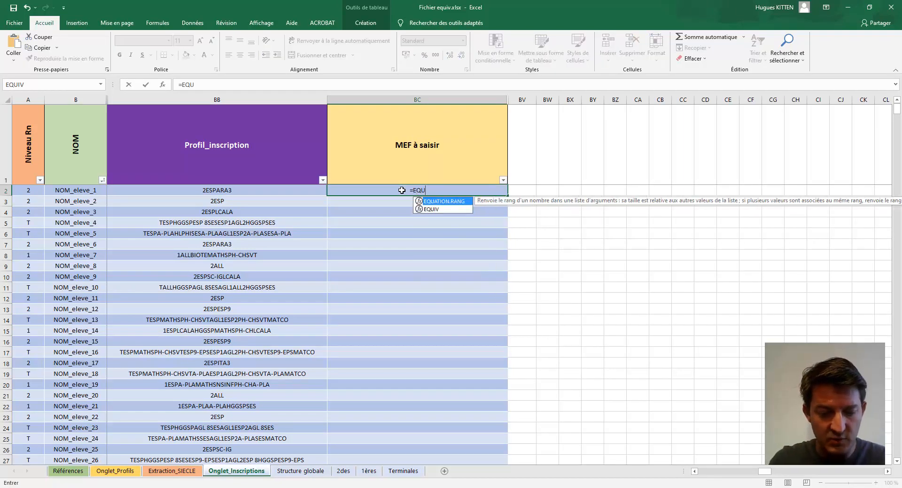
pyautogui.write('IV(')
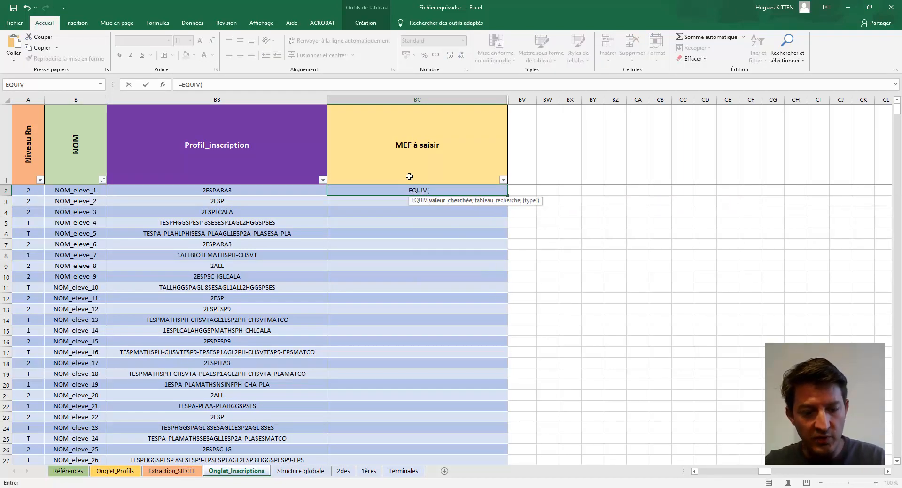
pyautogui.write('[')
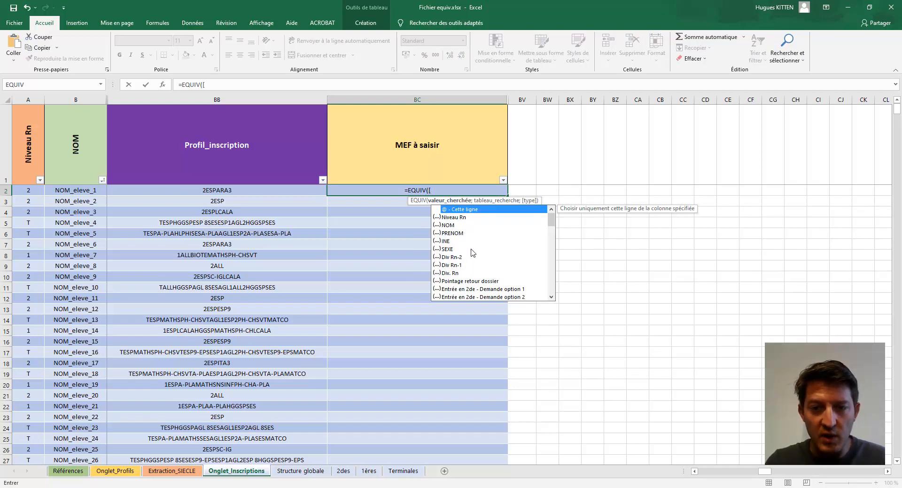
pyautogui.scroll(-3, 460, 243)
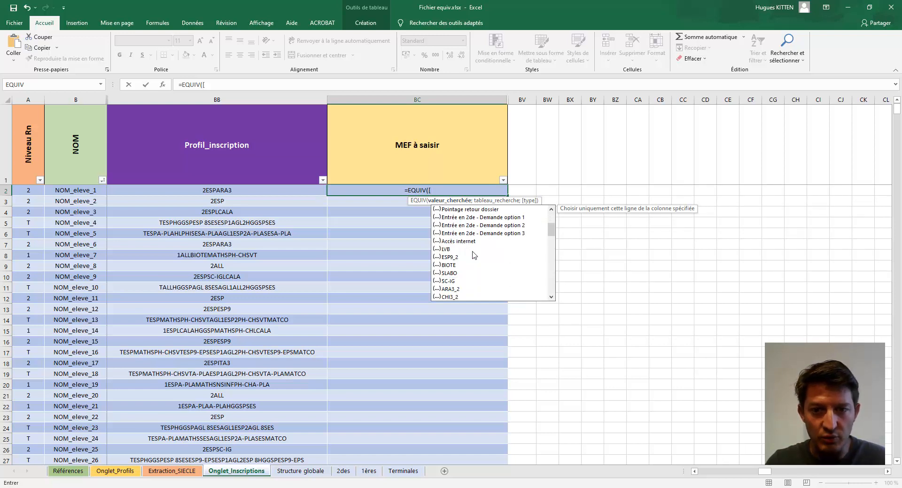
pyautogui.scroll(-5, 479, 254)
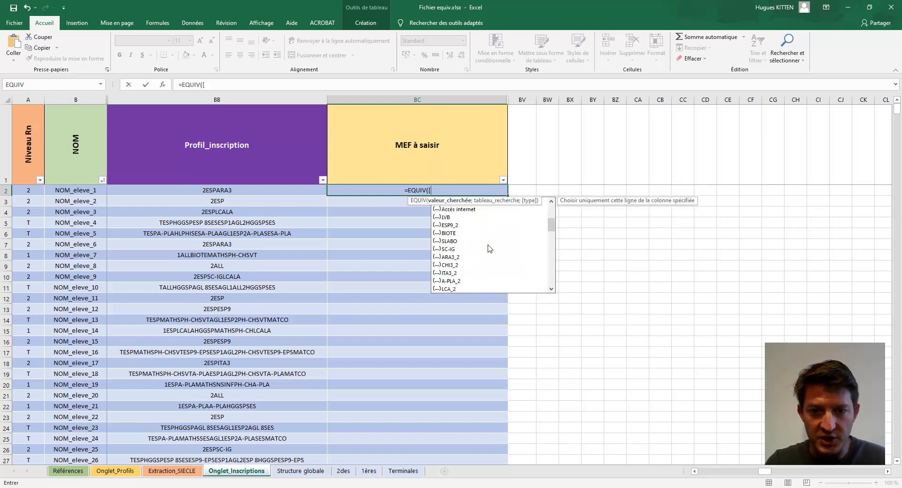
pyautogui.scroll(-8, 485, 254)
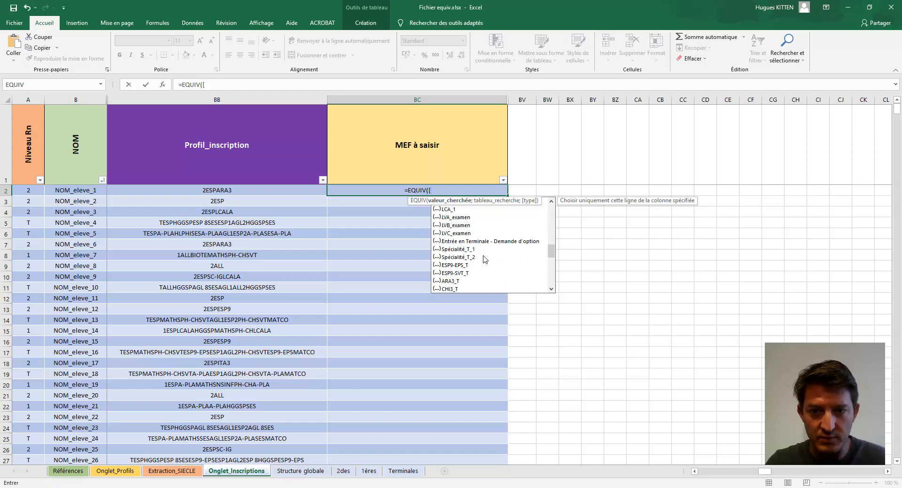
pyautogui.scroll(-3, 485, 258)
pyautogui.doubleClick(479, 251)
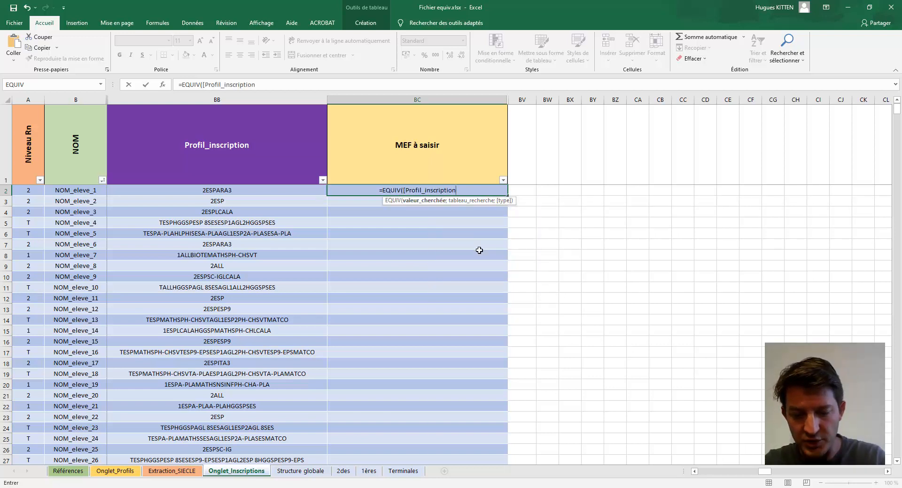
pyautogui.write('];')
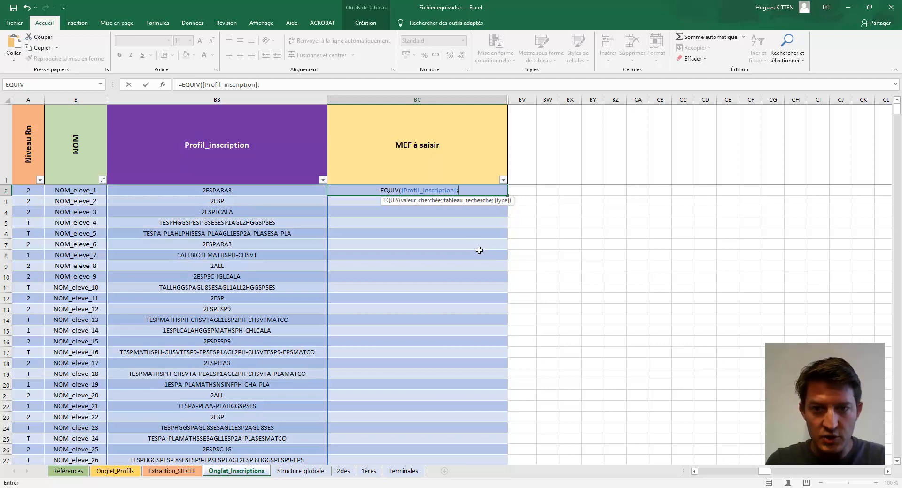
# Step: Complete the EQUIV formula with Onglet_Profils[Profil] as the lookup array and match type 0, and enter it in BC2
pyautogui.write('Ongle')
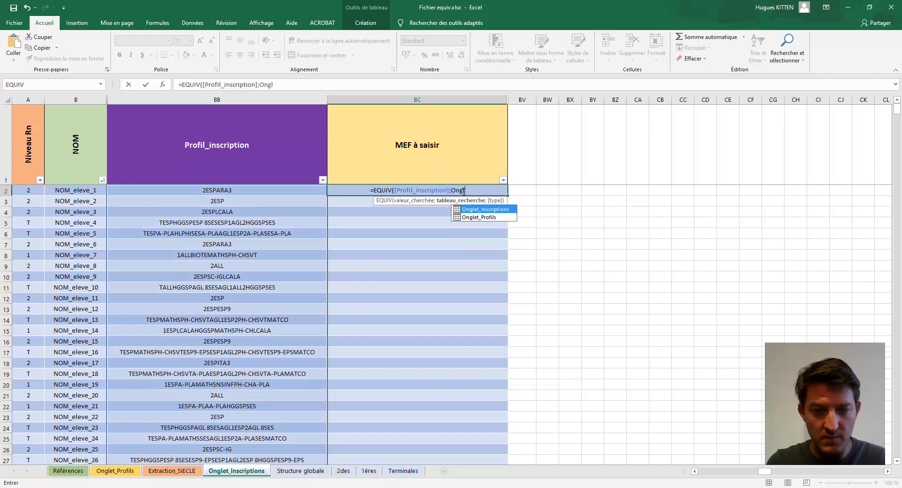
pyautogui.doubleClick(480, 218)
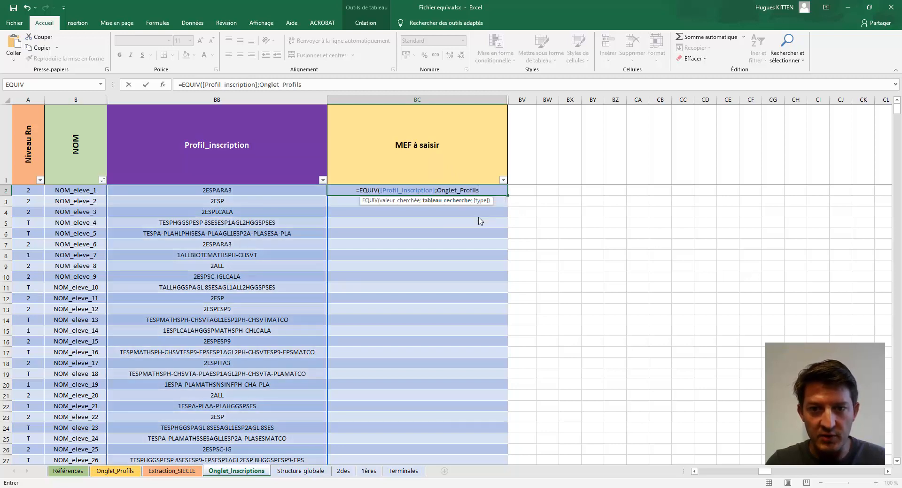
pyautogui.write('[')
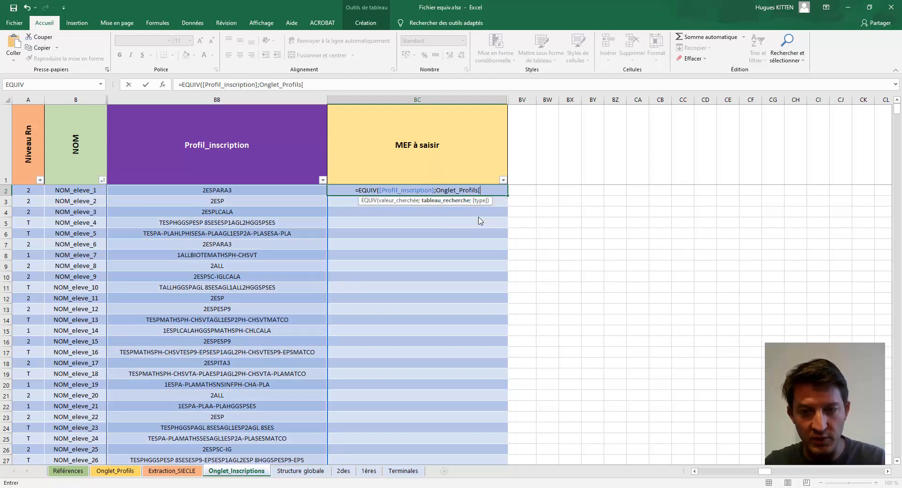
pyautogui.scroll(-10, 515, 270)
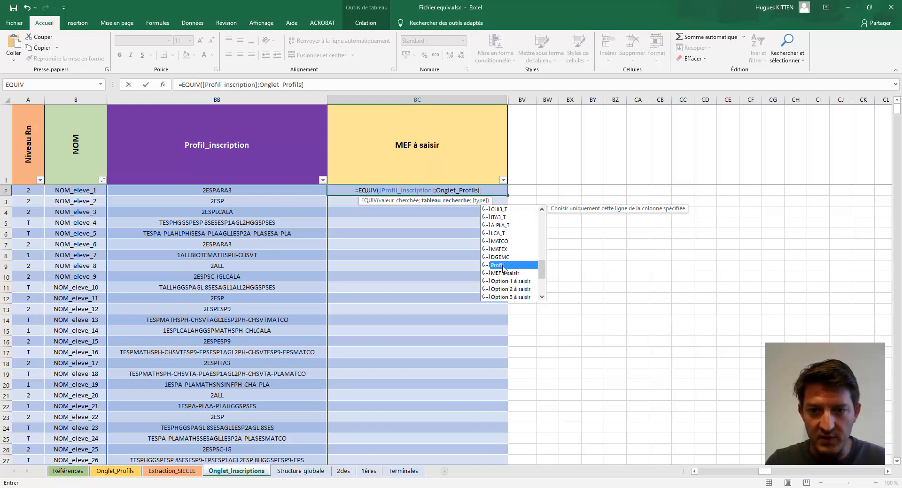
pyautogui.doubleClick(501, 265)
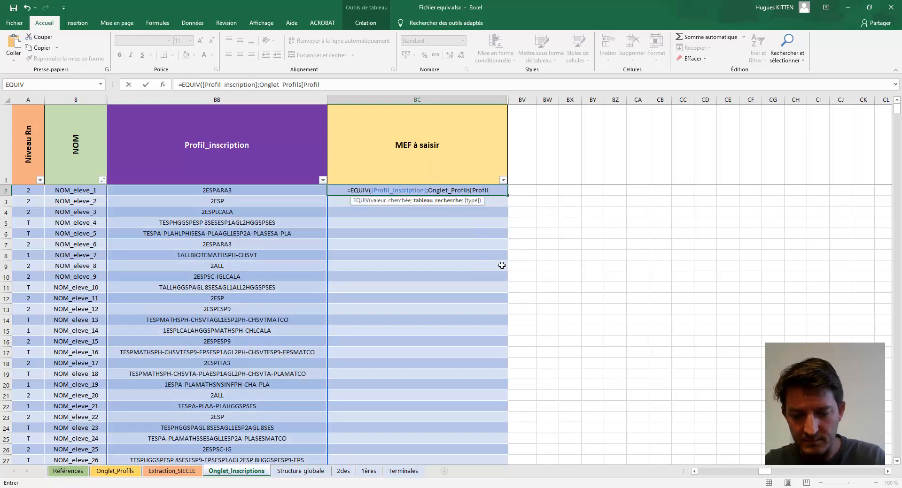
pyautogui.write('];0')
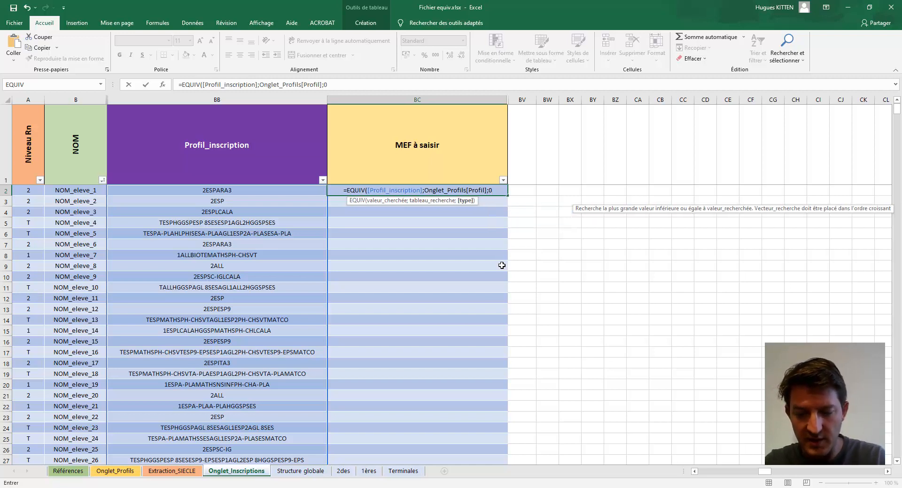
pyautogui.write(')')
pyautogui.hotkey('ctrl', 'Return')
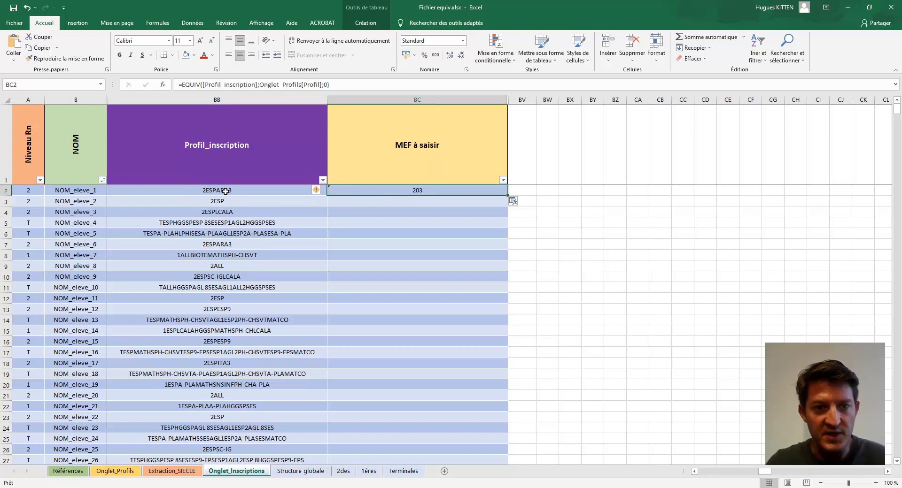
# Step: Check the profile and MEF à saisir value in row 204 of Onglet_Profils against the formula results in Onglet_Inscriptions
pyautogui.click(115, 471)
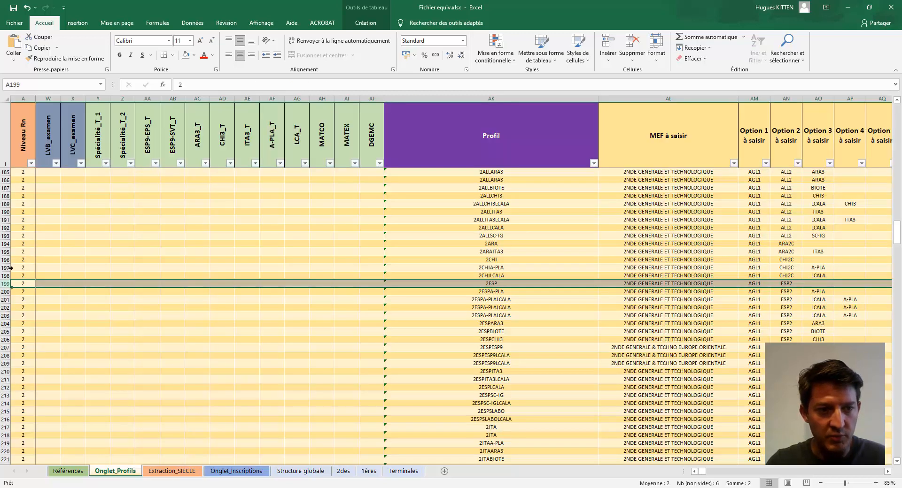
pyautogui.click(6, 323)
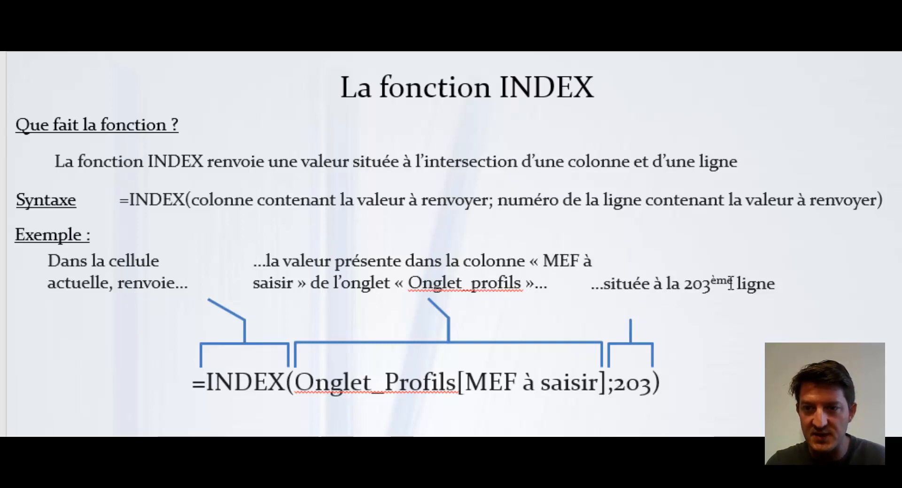
pyautogui.hotkey('alt', 'Tab')
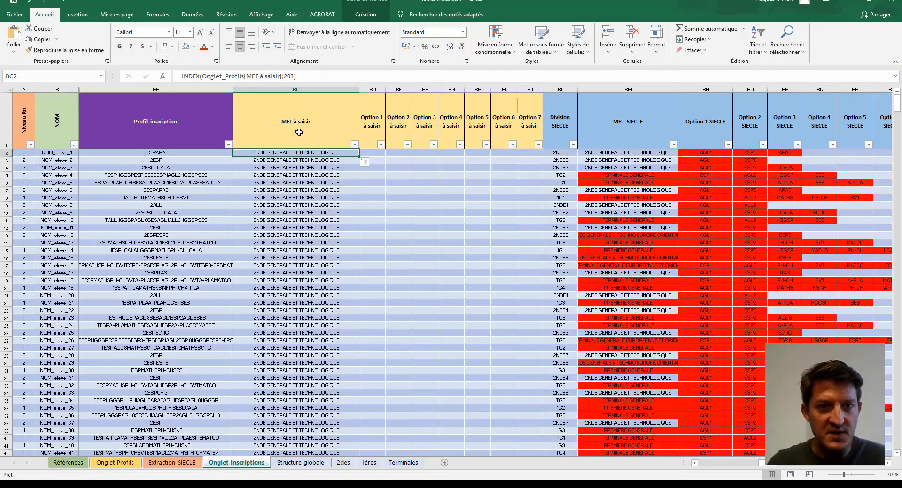
pyautogui.click(118, 464)
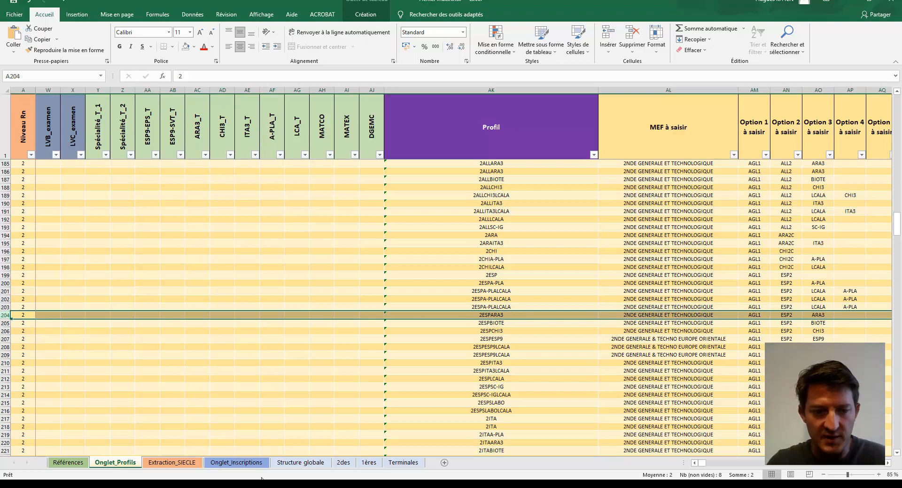
pyautogui.click(237, 462)
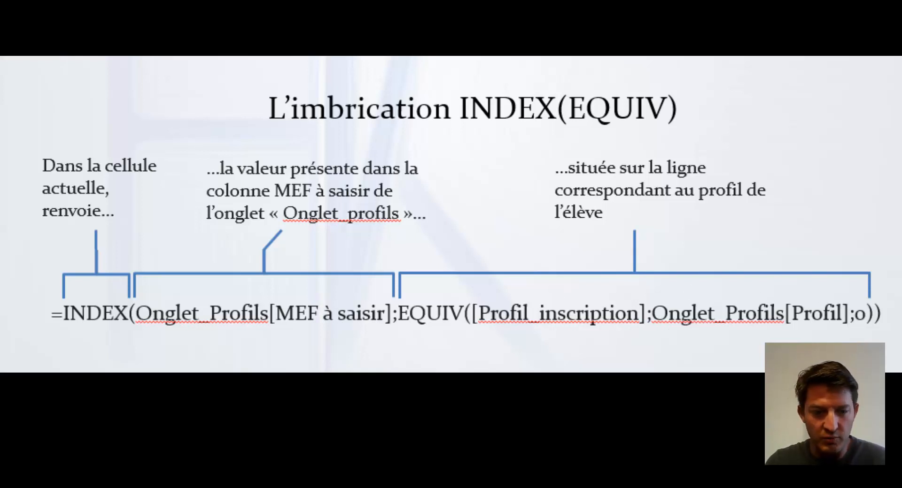
# Step: Copy the full INDEX/EQUIV formula text from BC2 into BD2 in the Option 1 à saisir column
pyautogui.hotkey('alt', 'Tab')
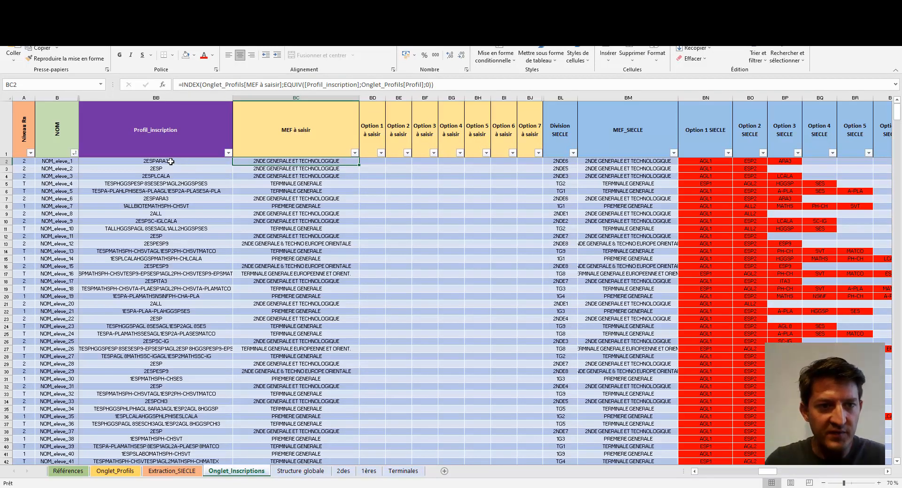
pyautogui.click(369, 162)
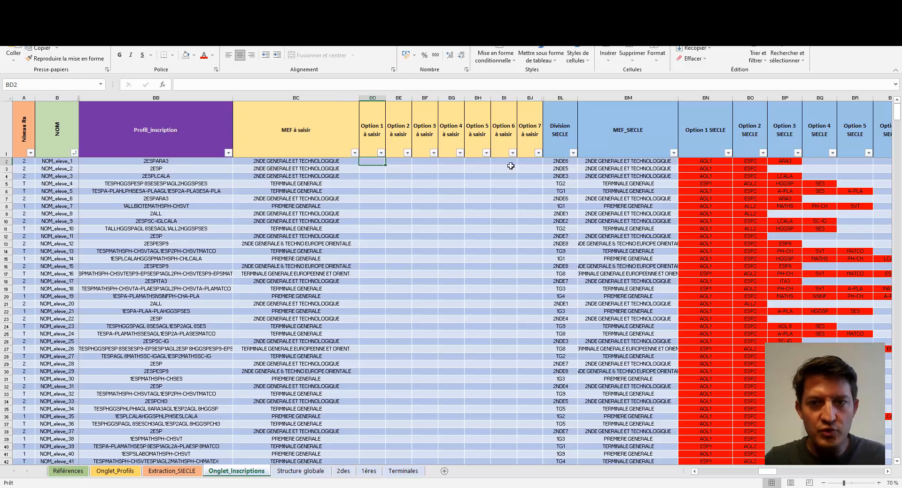
pyautogui.click(371, 176)
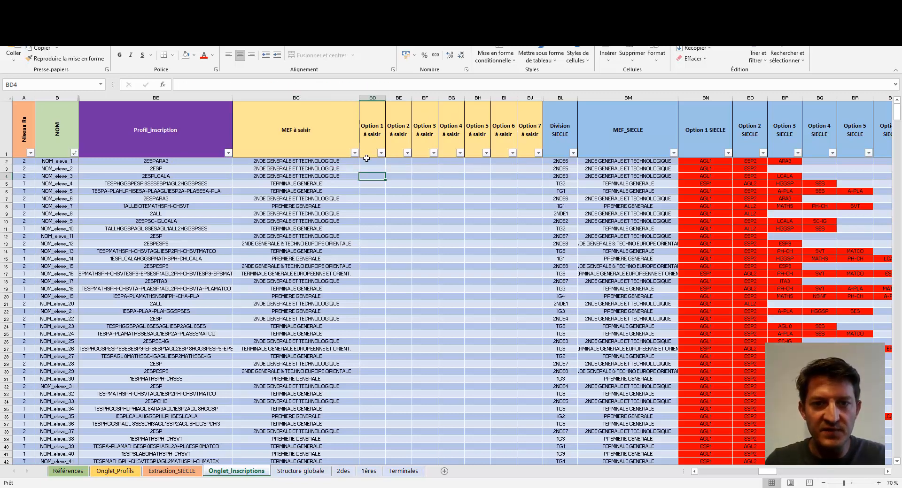
pyautogui.click(301, 161)
pyautogui.moveTo(448, 86); pyautogui.dragTo(177, 86)
pyautogui.hotkey('ctrl', 'c')
pyautogui.press('Tab')
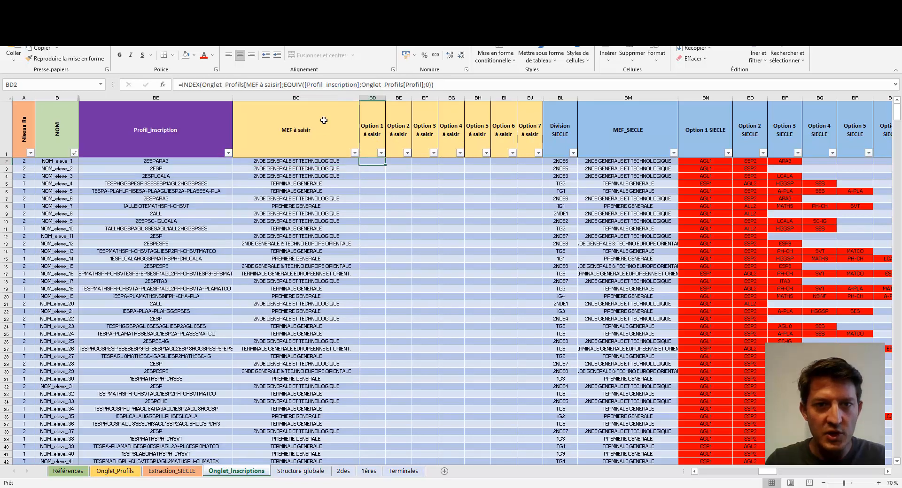
pyautogui.hotkey('ctrl', 'v')
# Step: Replace the MEF à saisir column reference in the BD2 formula with Option 1 à saisir
pyautogui.moveTo(247, 85); pyautogui.dragTo(280, 85)
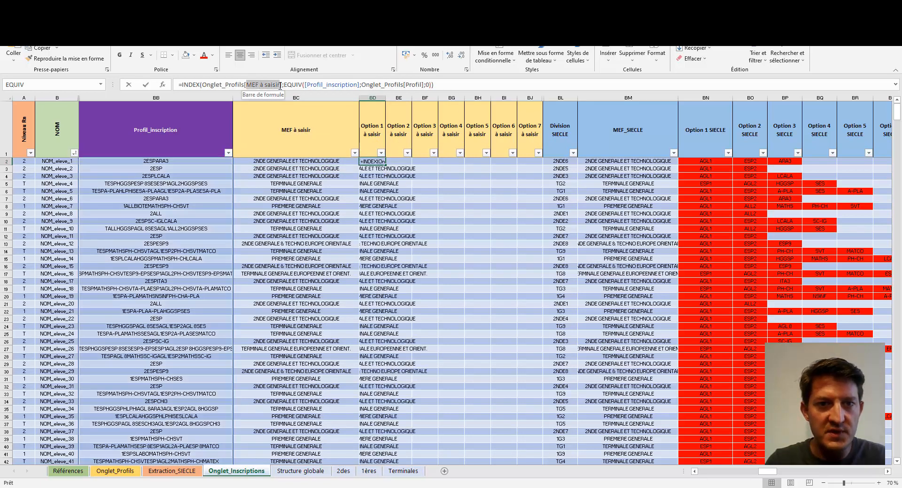
pyautogui.press('BackSpace')
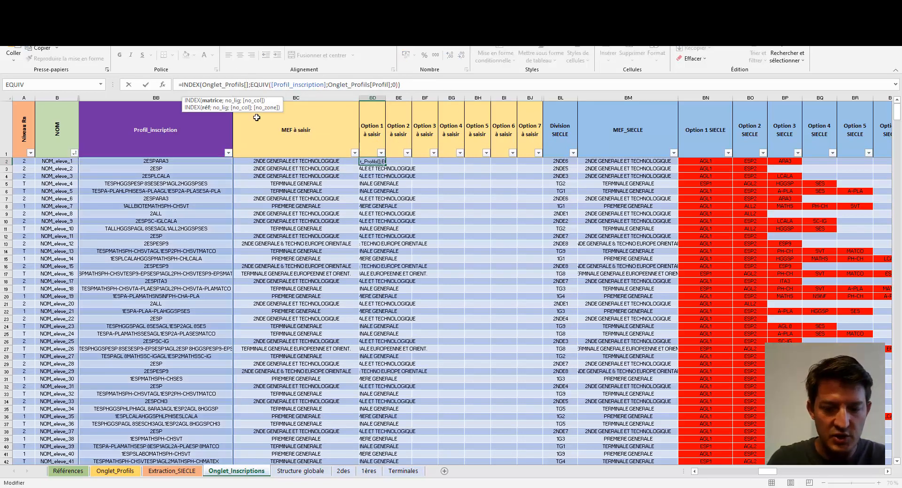
pyautogui.write('op')
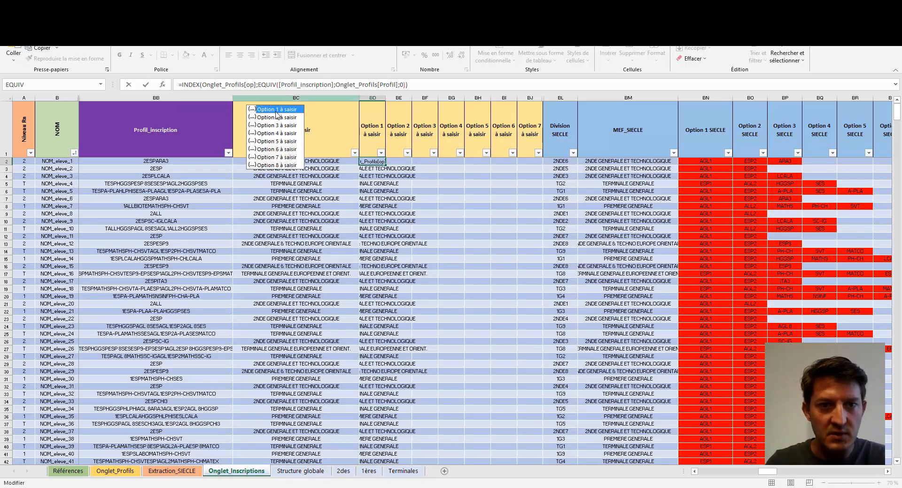
pyautogui.doubleClick(272, 109)
pyautogui.hotkey('ctrl', 'Return')
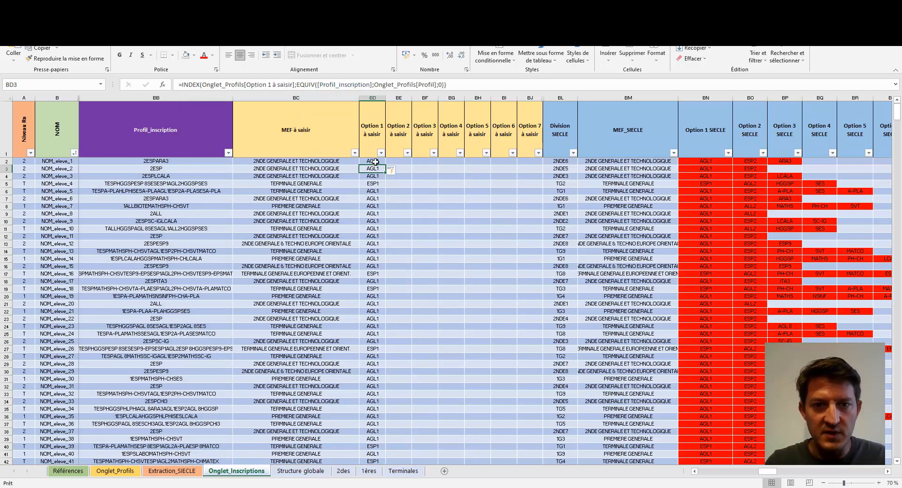
# Step: Copy the Option 1 à saisir formula into the Option 2, Option 3 and Option 4 à saisir columns
pyautogui.hotkey('ctrl', 'c')
pyautogui.click(391, 160)
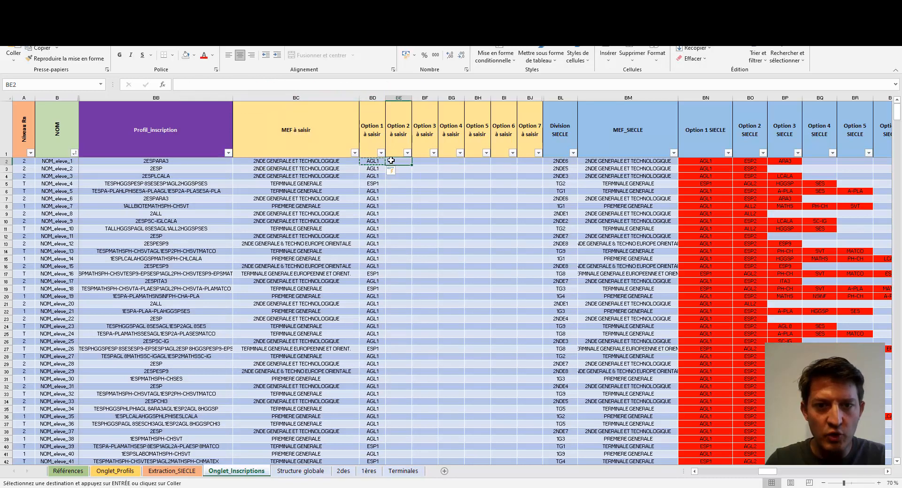
pyautogui.press('Return')
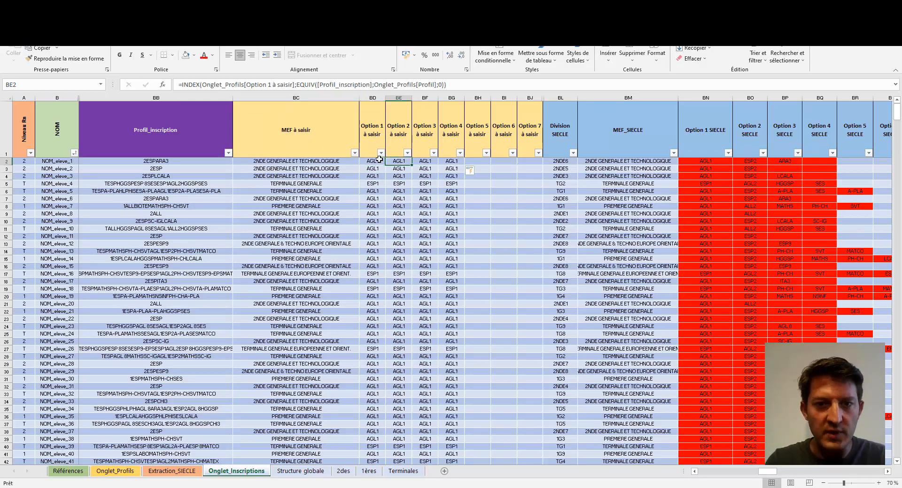
# Step: Change the column reference in the BE2 formula to Option 2 à saisir for the whole Option 2 column
pyautogui.click(273, 85)
pyautogui.press('BackSpace')
pyautogui.write('2')
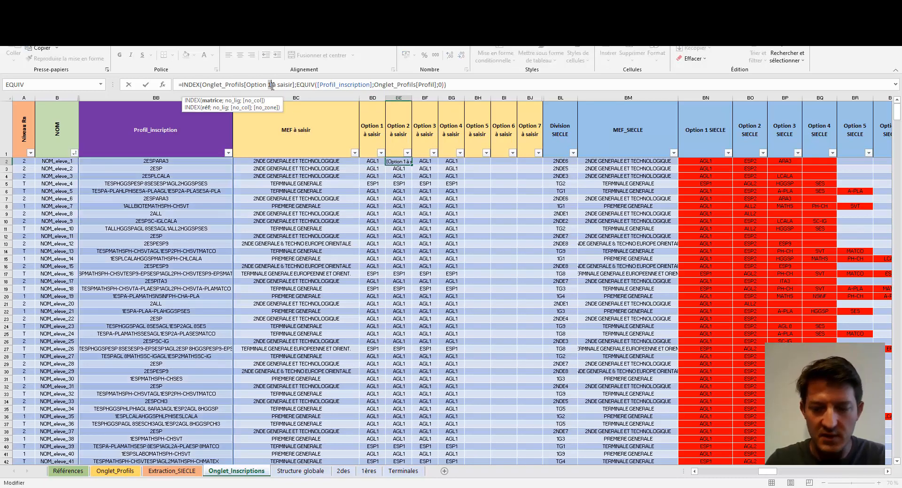
pyautogui.press('Return')
# Step: Change the column reference in the BF2 formula to Option 3 à saisir for the whole Option 3 column
pyautogui.press('Up')
pyautogui.press('Right')
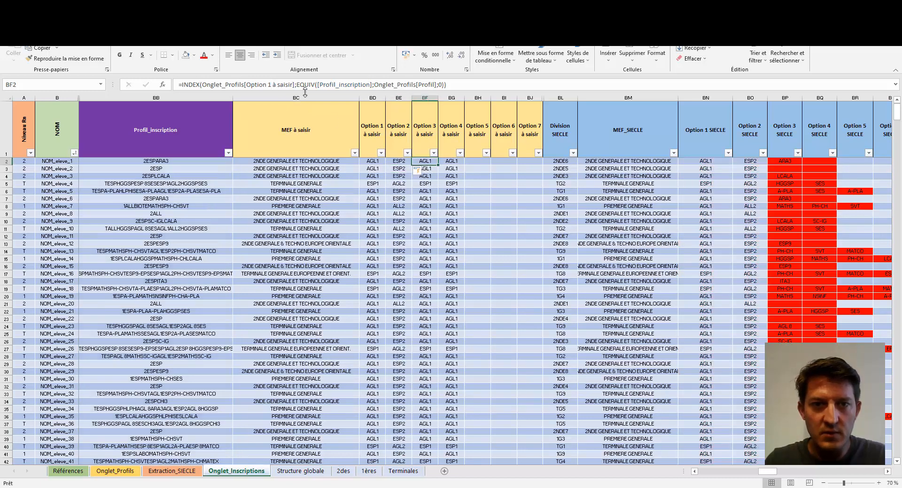
pyautogui.click(269, 84)
pyautogui.press('BackSpace')
pyautogui.write('3')
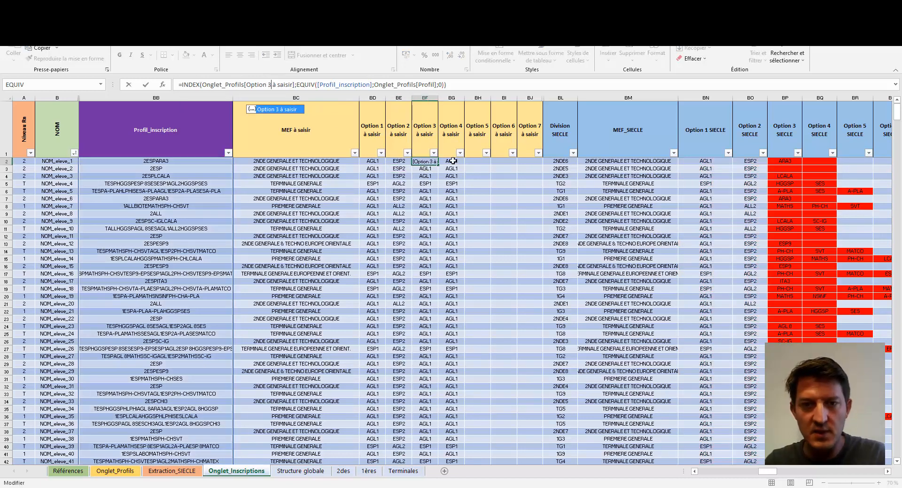
pyautogui.press('Return')
pyautogui.click(477, 183)
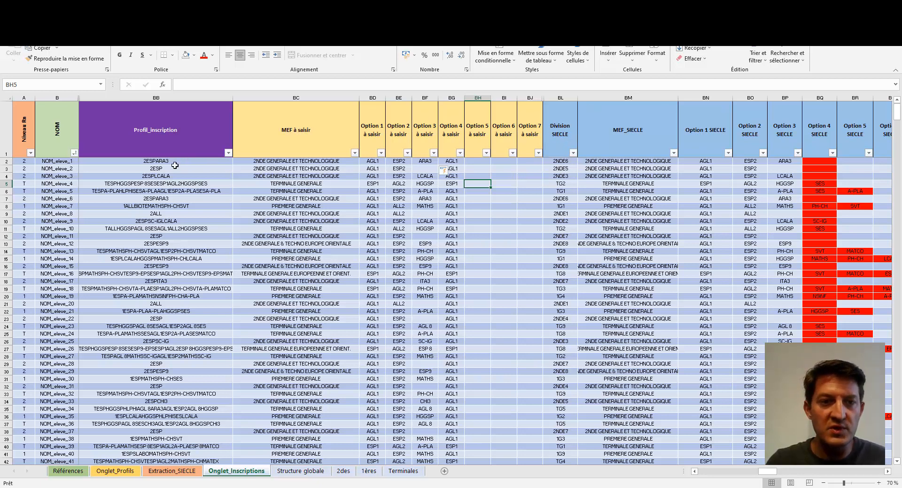
# Step: Examine the Division SIECLE formula in BL2 and its source data in the Extraction_SIECLE sheet
pyautogui.click(560, 161)
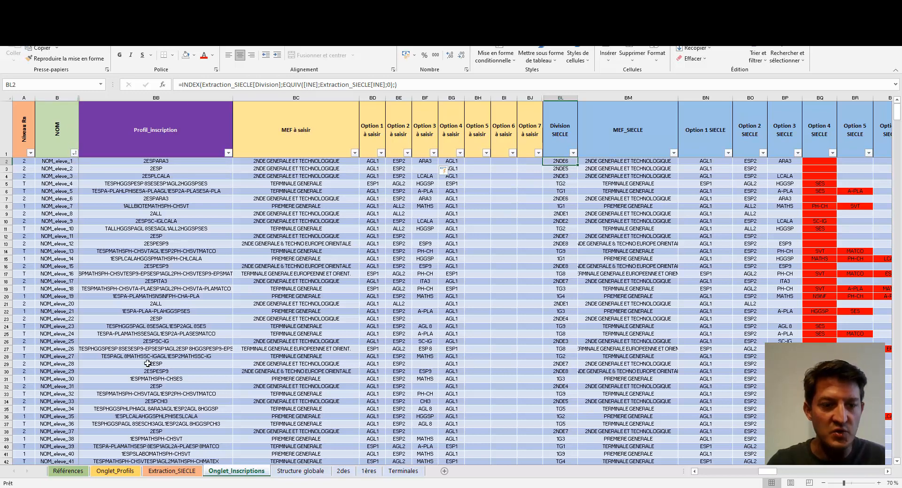
pyautogui.click(178, 471)
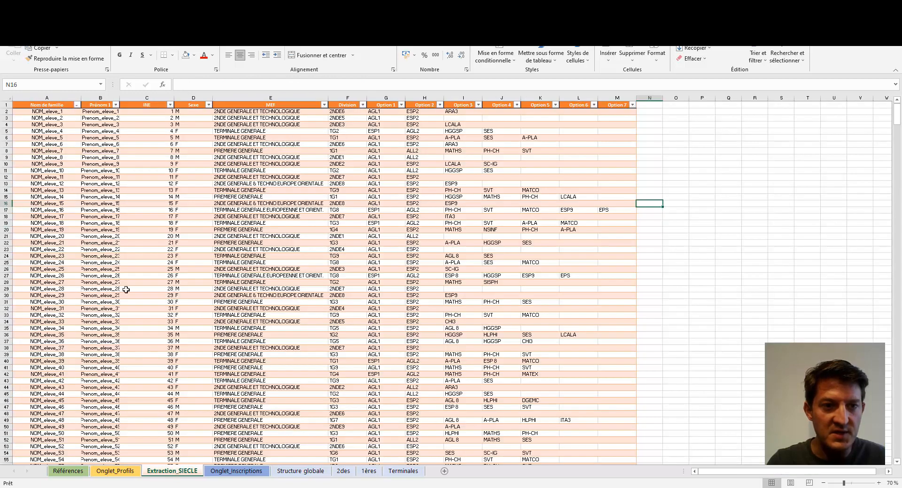
pyautogui.click(234, 471)
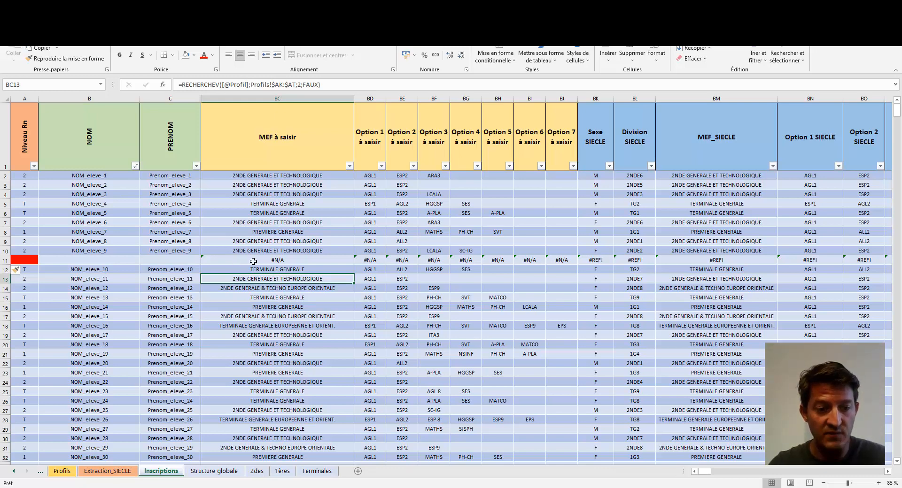
# Step: Review the profile table in the Profils sheet and the students' MEF and options in the Inscriptions sheet
pyautogui.click(62, 471)
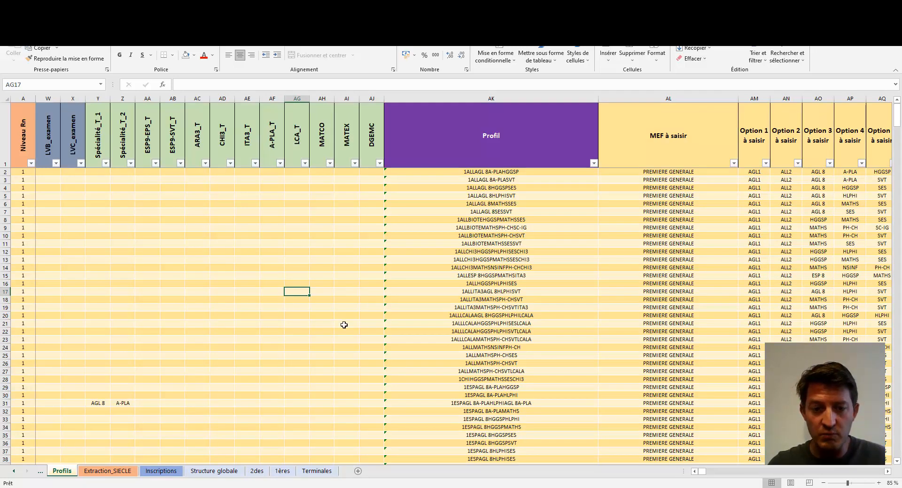
pyautogui.click(161, 471)
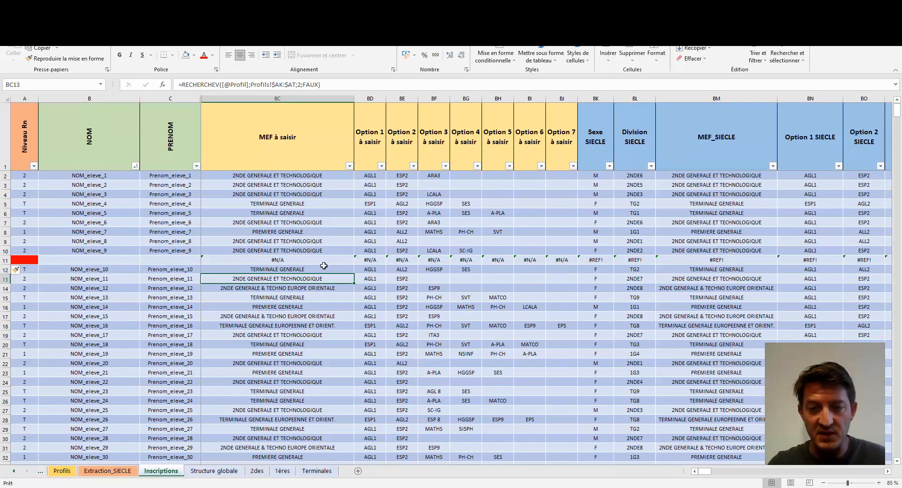
pyautogui.press('Down')
pyautogui.press('Down')
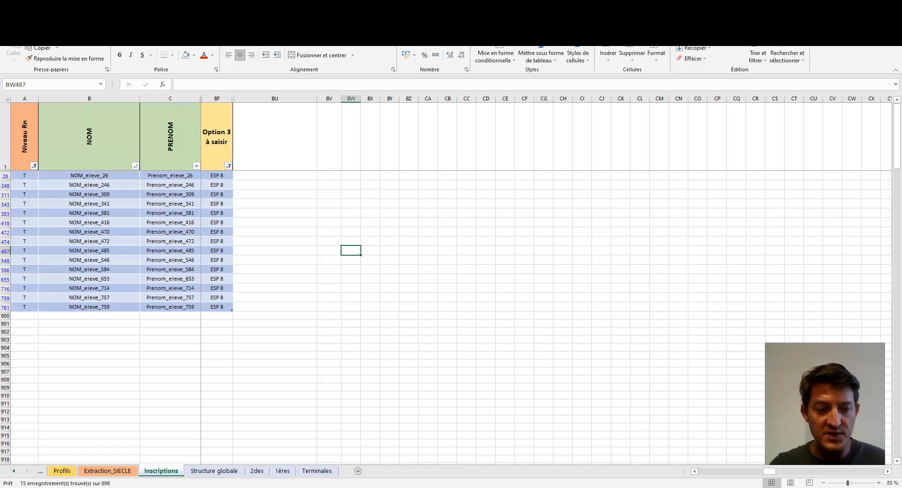
# Step: Switch to SIECLE Base élèves and open the bulk entry (Saisie en masse) page for options
pyautogui.hotkey('alt', 'Tab')
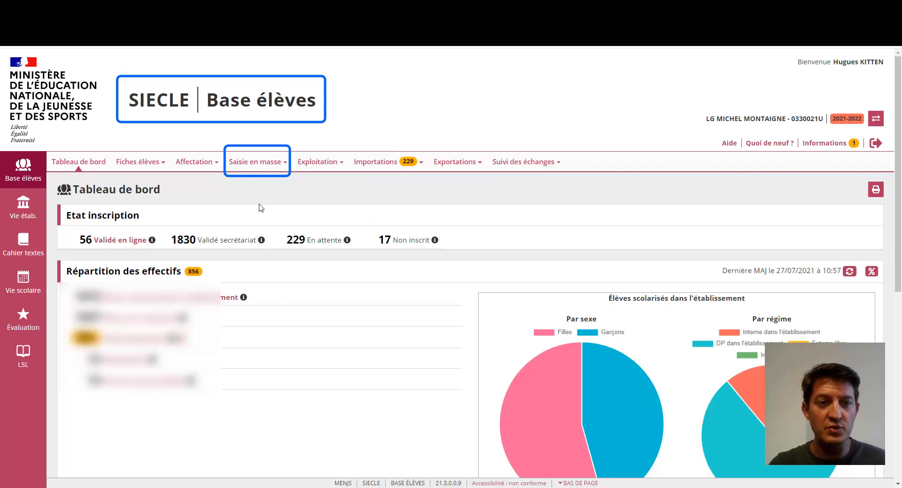
pyautogui.click(256, 164)
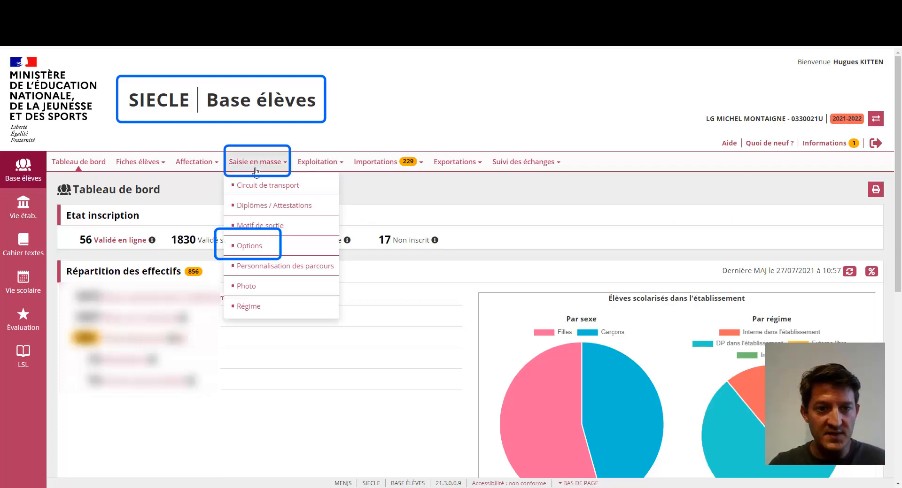
pyautogui.click(248, 246)
# Step: Select the students of the TERMINALE GENERALE MEF for the current year and continue to the rank and option choice
pyautogui.click(117, 202)
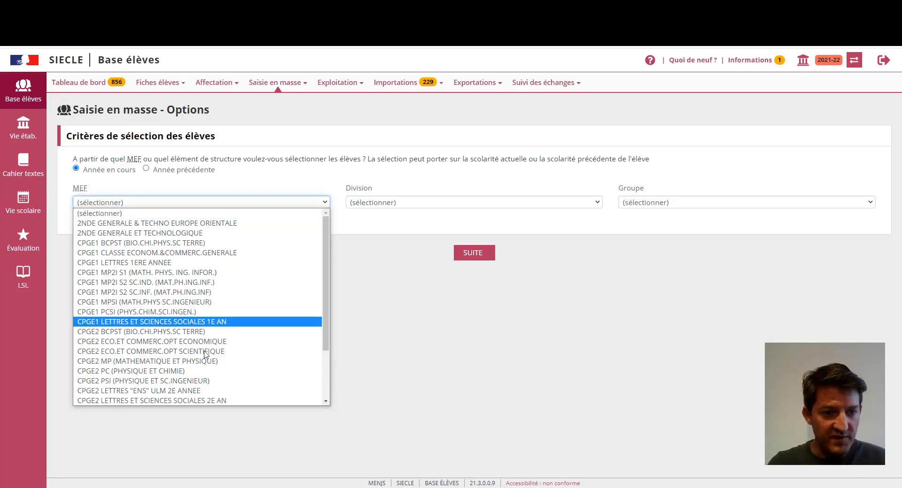
pyautogui.scroll(-3, 141, 328)
pyautogui.click(168, 390)
pyautogui.scroll(-1, 432, 228)
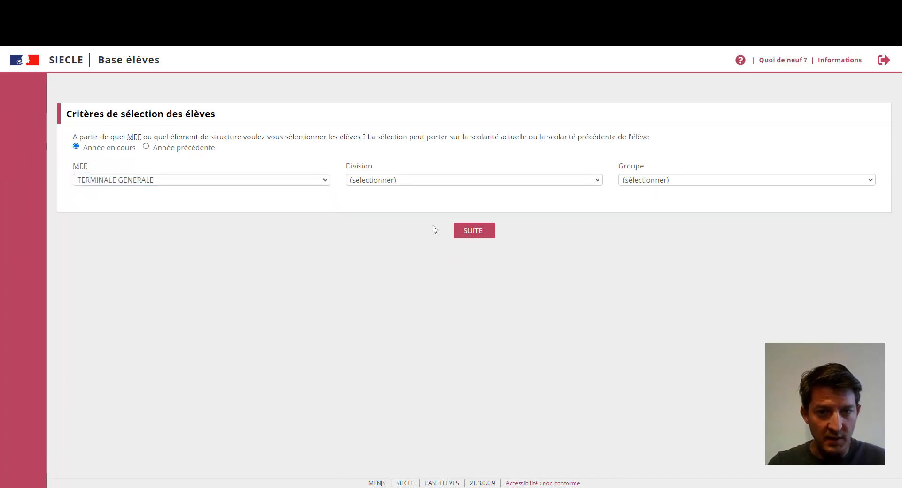
pyautogui.scroll(1, 433, 228)
pyautogui.click(474, 252)
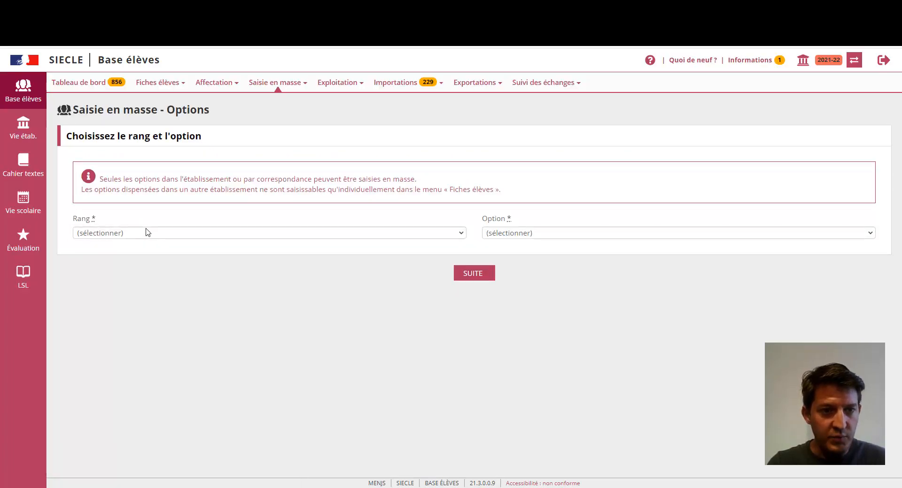
# Step: Choose rank 3 and the option ESP 8 O - LITTERATURE EN ESPAGNOL, and list all students with the Tous filter
pyautogui.click(144, 233)
pyautogui.click(134, 274)
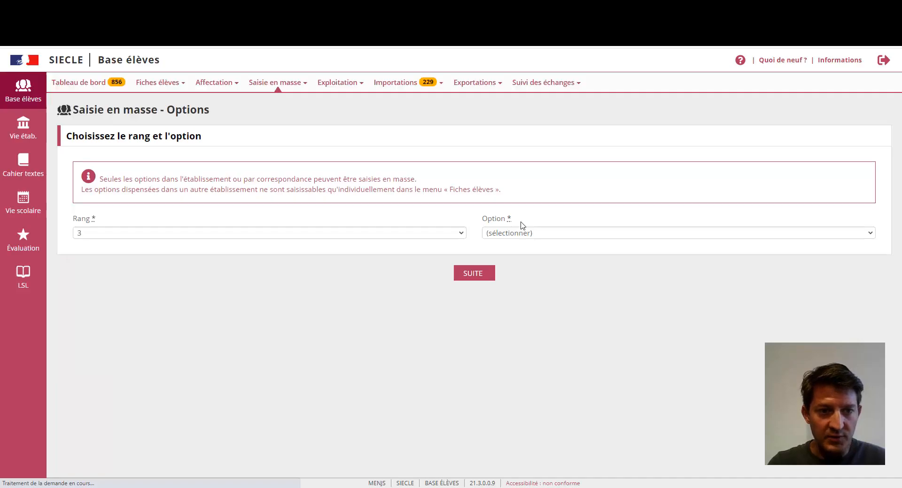
pyautogui.click(507, 233)
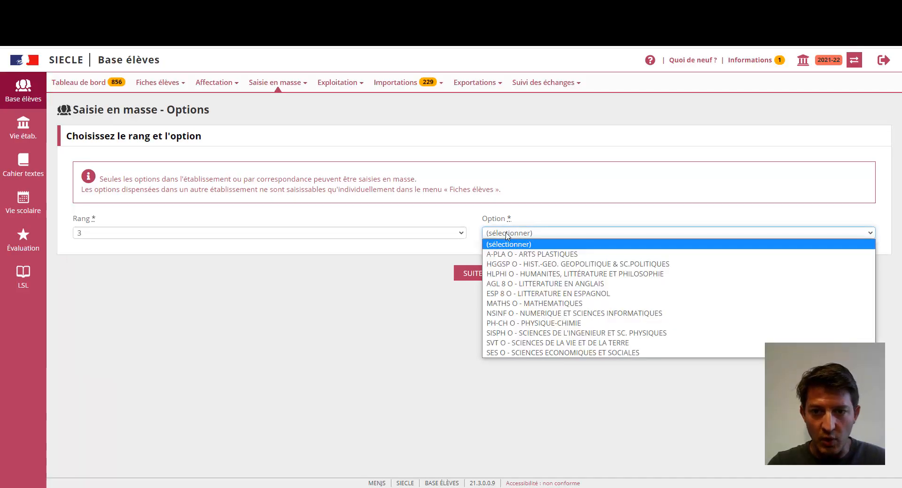
pyautogui.click(513, 294)
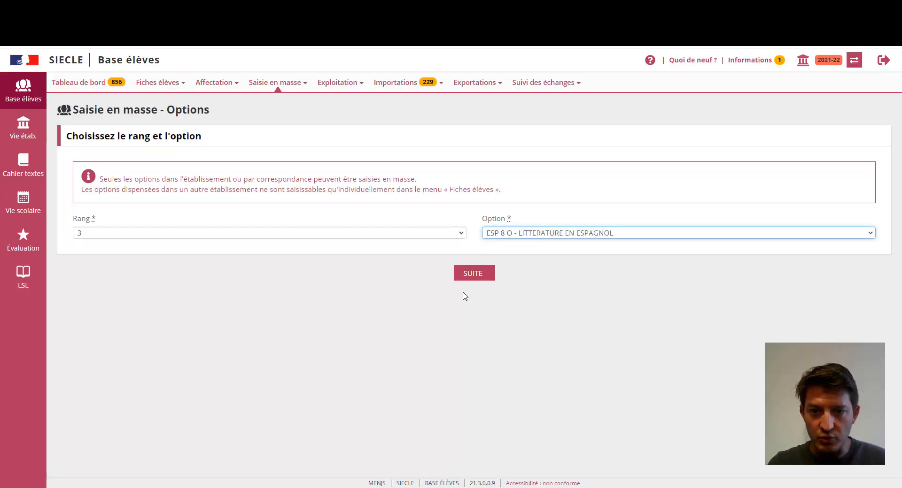
pyautogui.click(469, 275)
pyautogui.click(483, 308)
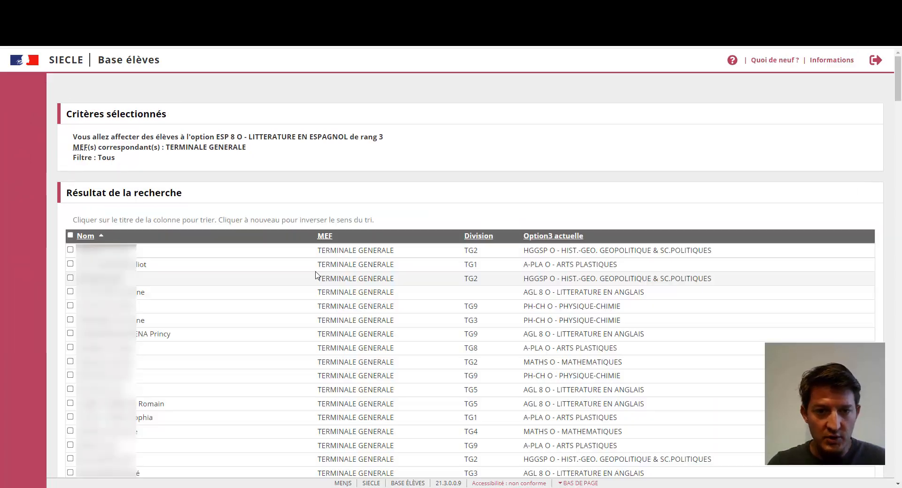
pyautogui.scroll(-2, 192, 266)
pyautogui.scroll(-1, 195, 268)
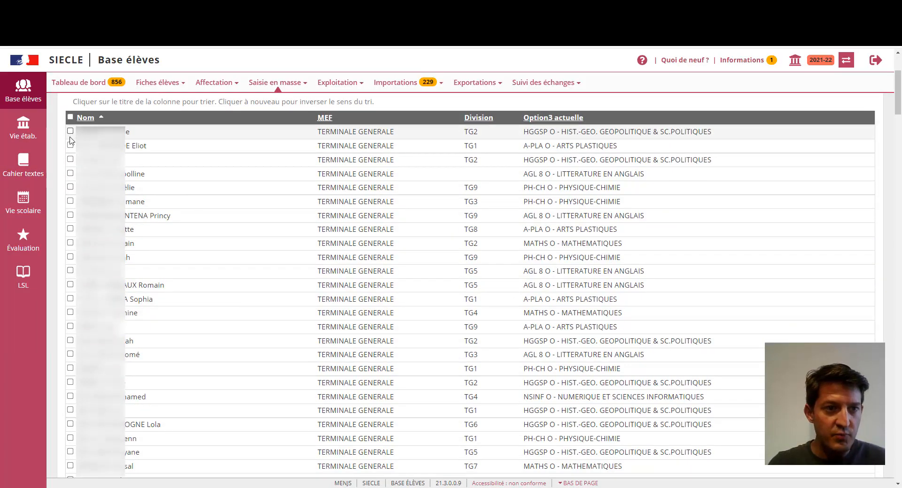